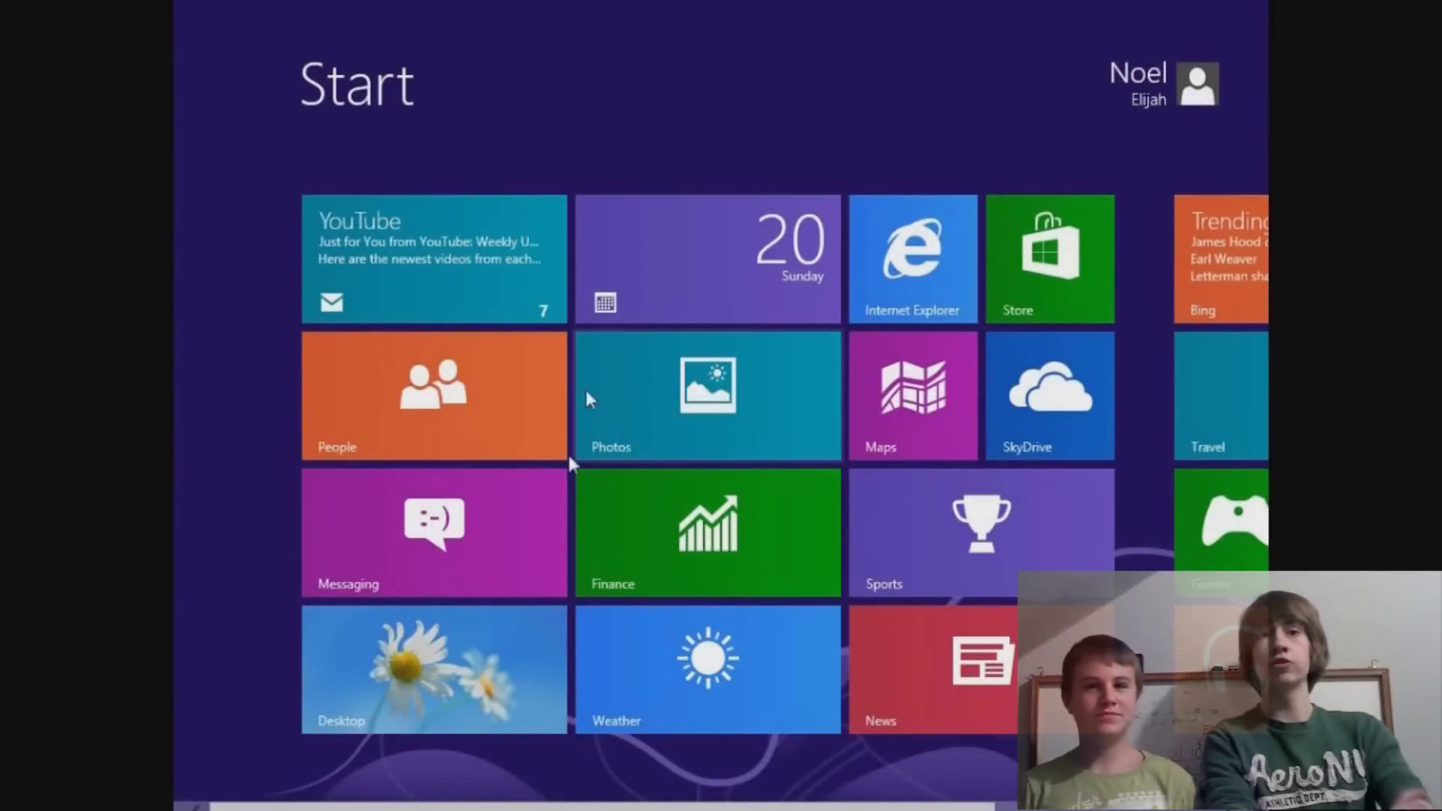
Switch from the Start screen to the desktop, where the Libraries window is open.
{"action": "left_click", "coordinate": [471, 628]}
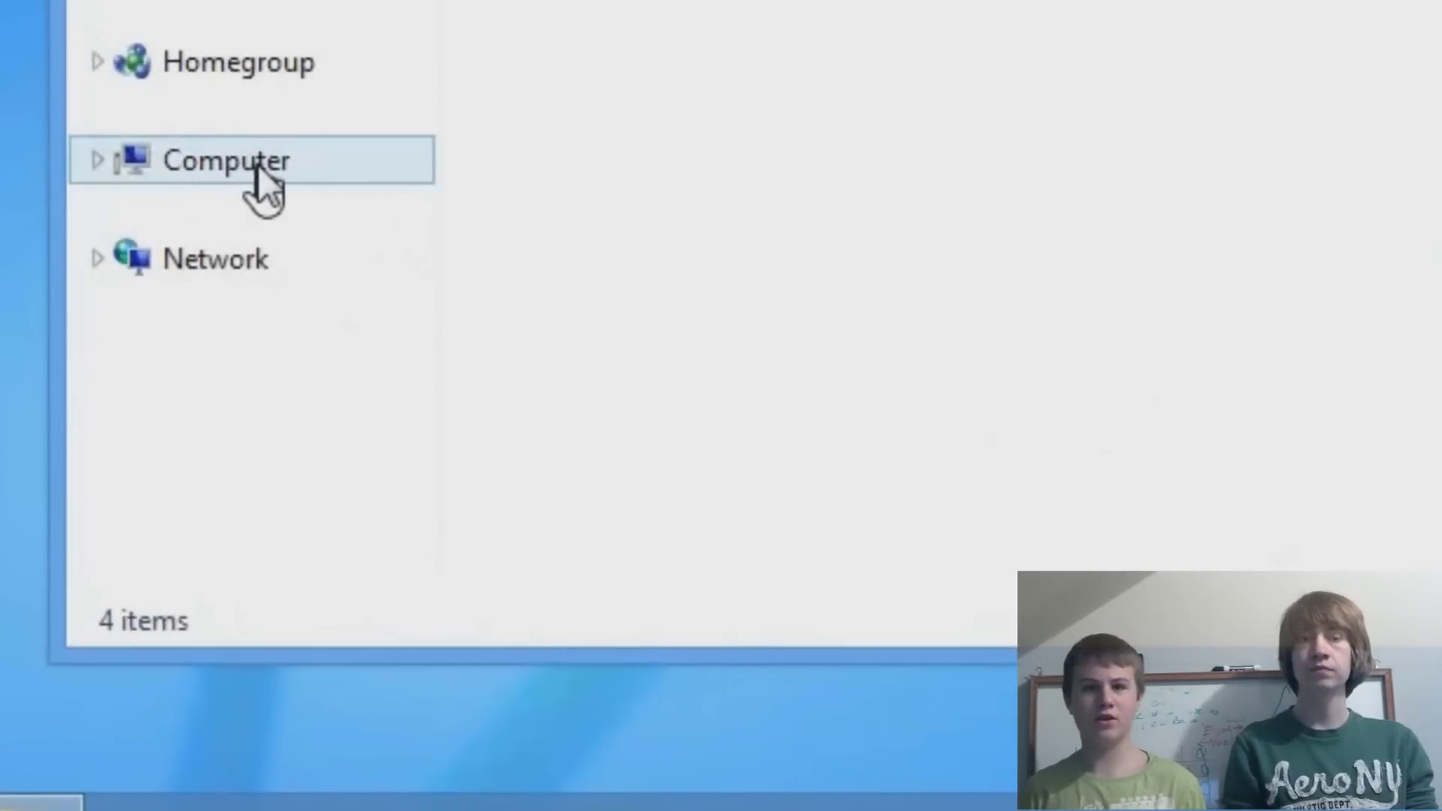
Open Computer's properties to view the System details (32-bit OS, x64-based processor).
{"action": "right_click", "coordinate": [400, 491]}
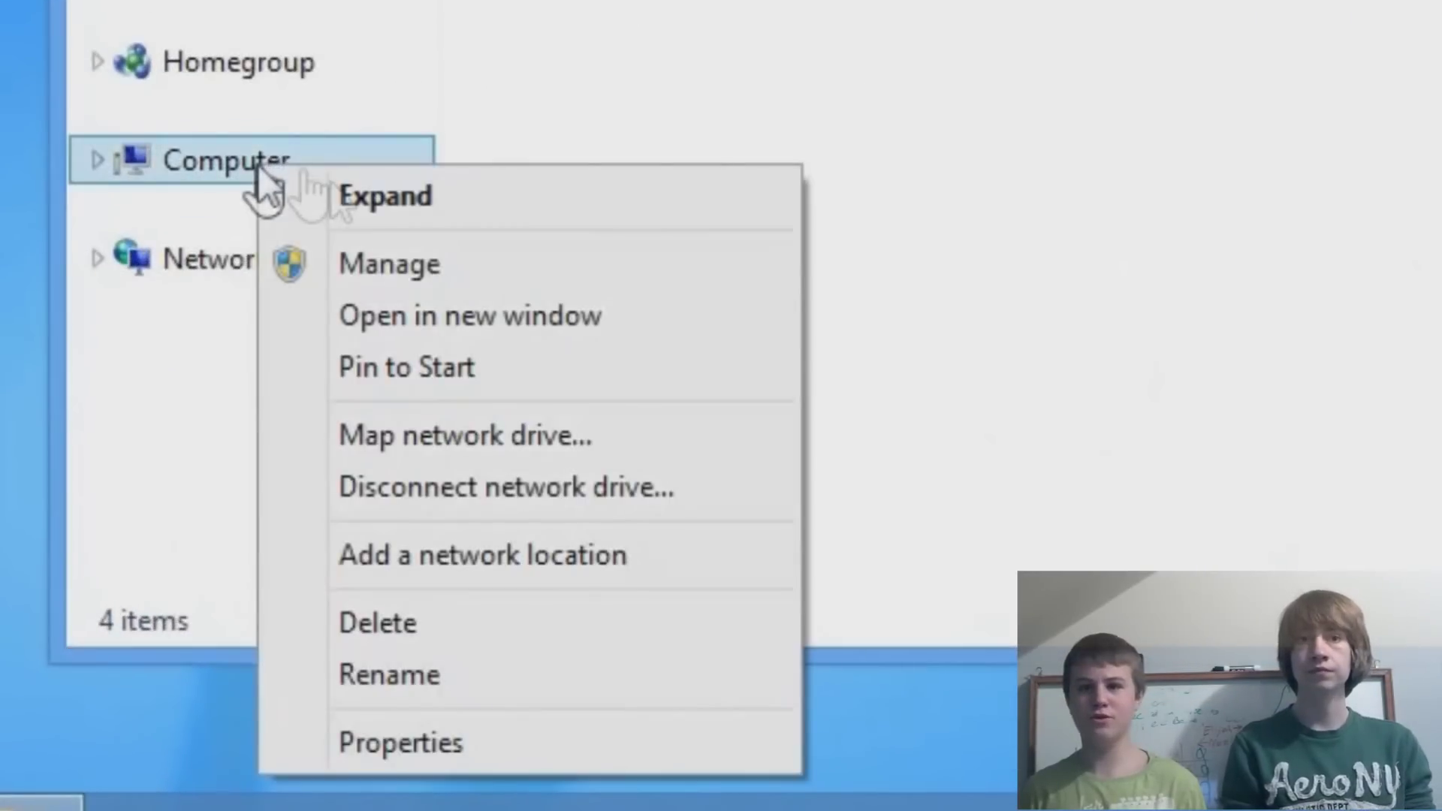
{"action": "left_click", "coordinate": [382, 733]}
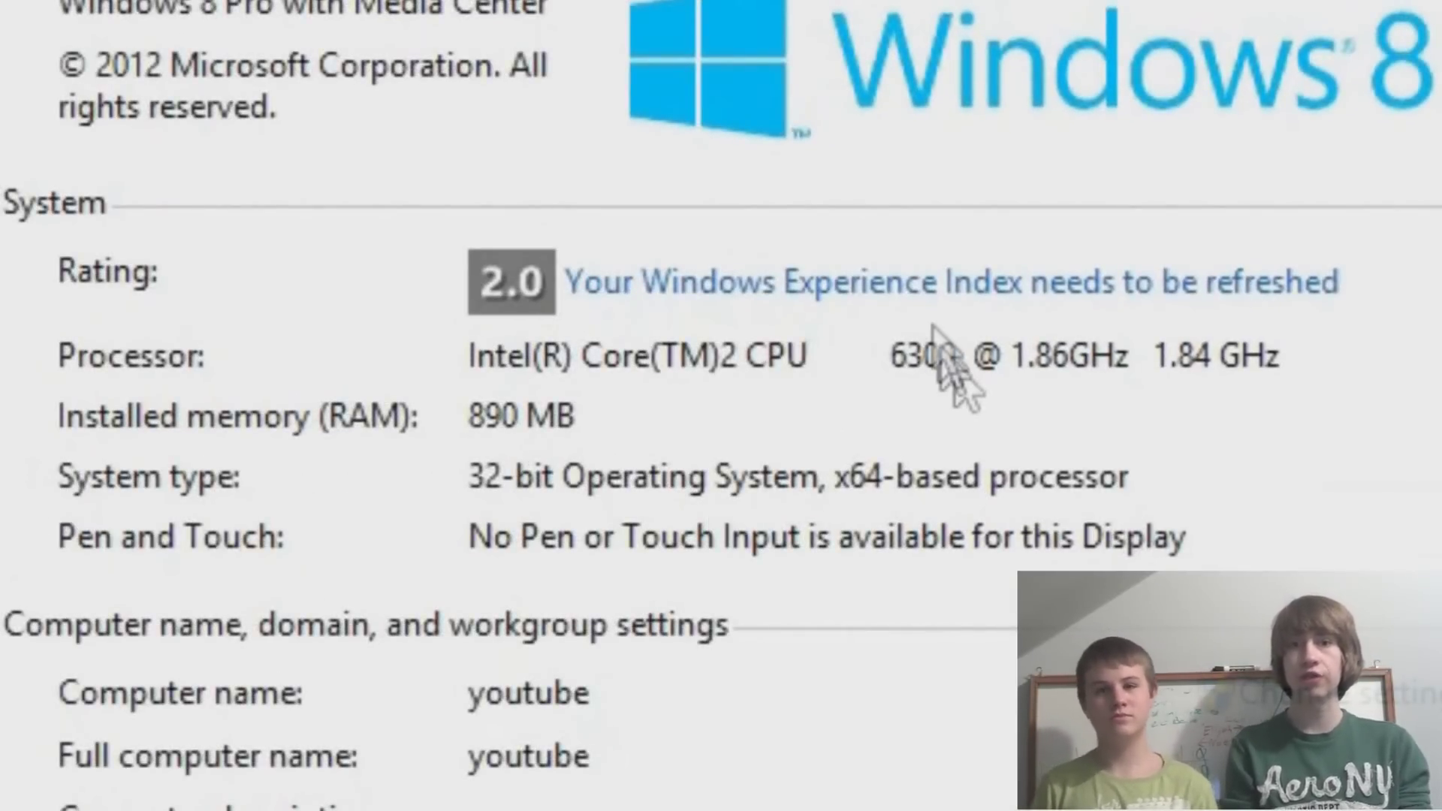
Open the Windows Experience Index details showing the 2.0 score and 64-bit capable: Yes.
{"action": "left_click", "coordinate": [924, 293]}
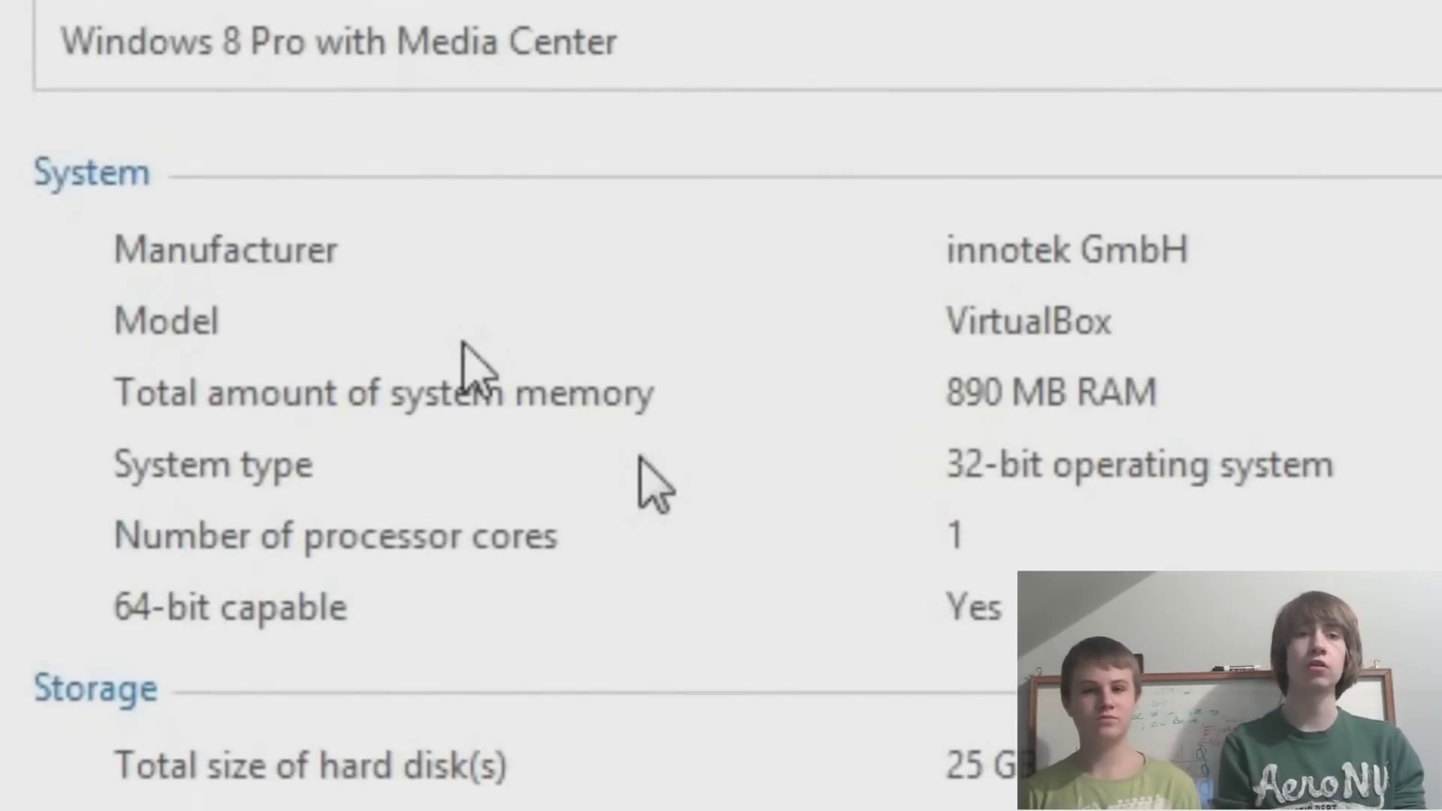
Highlight the '64-bit capable: Yes' line in the system details.
{"action": "left_click_drag", "start_coordinate": [169, 605], "coordinate": [194, 634]}
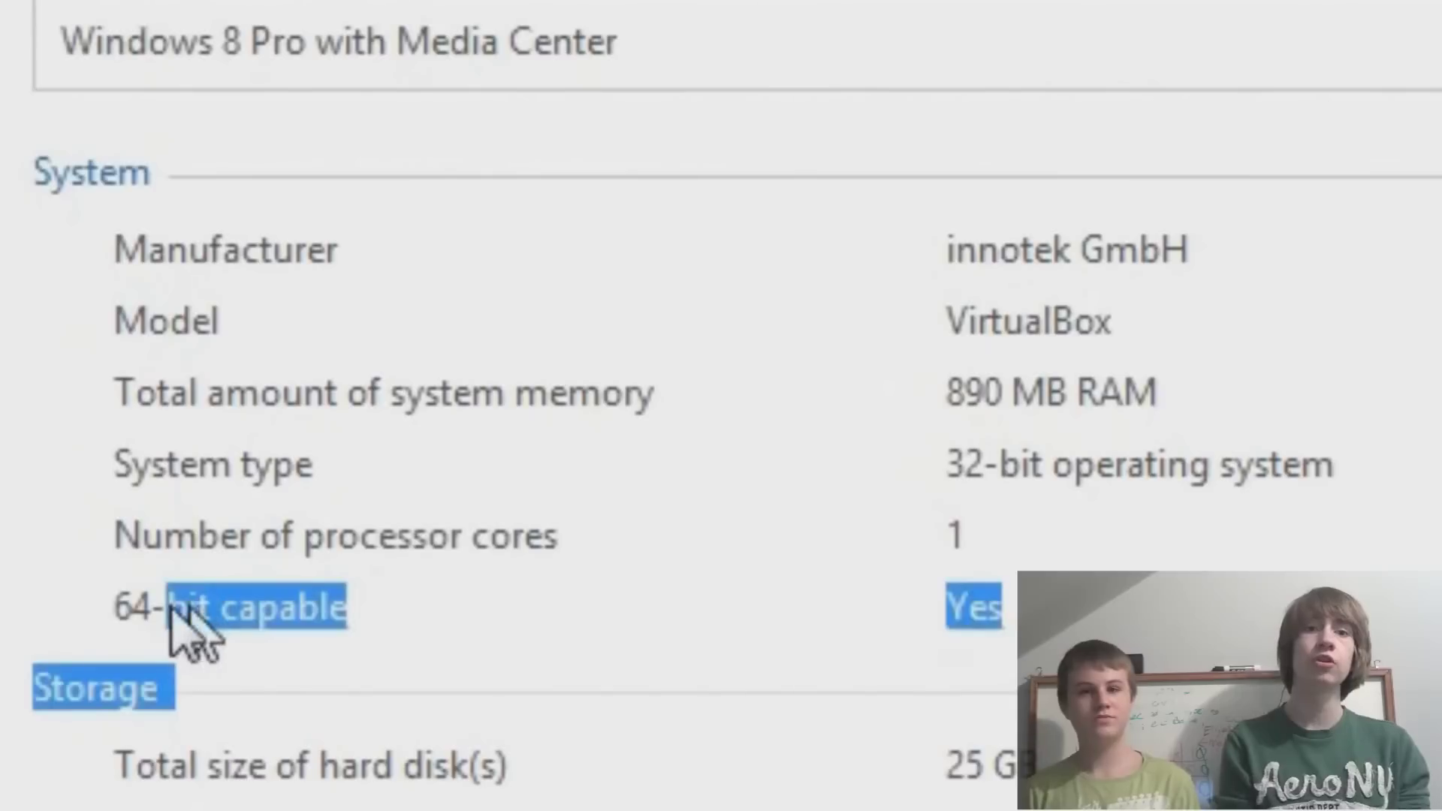
{"action": "left_click", "coordinate": [131, 600]}
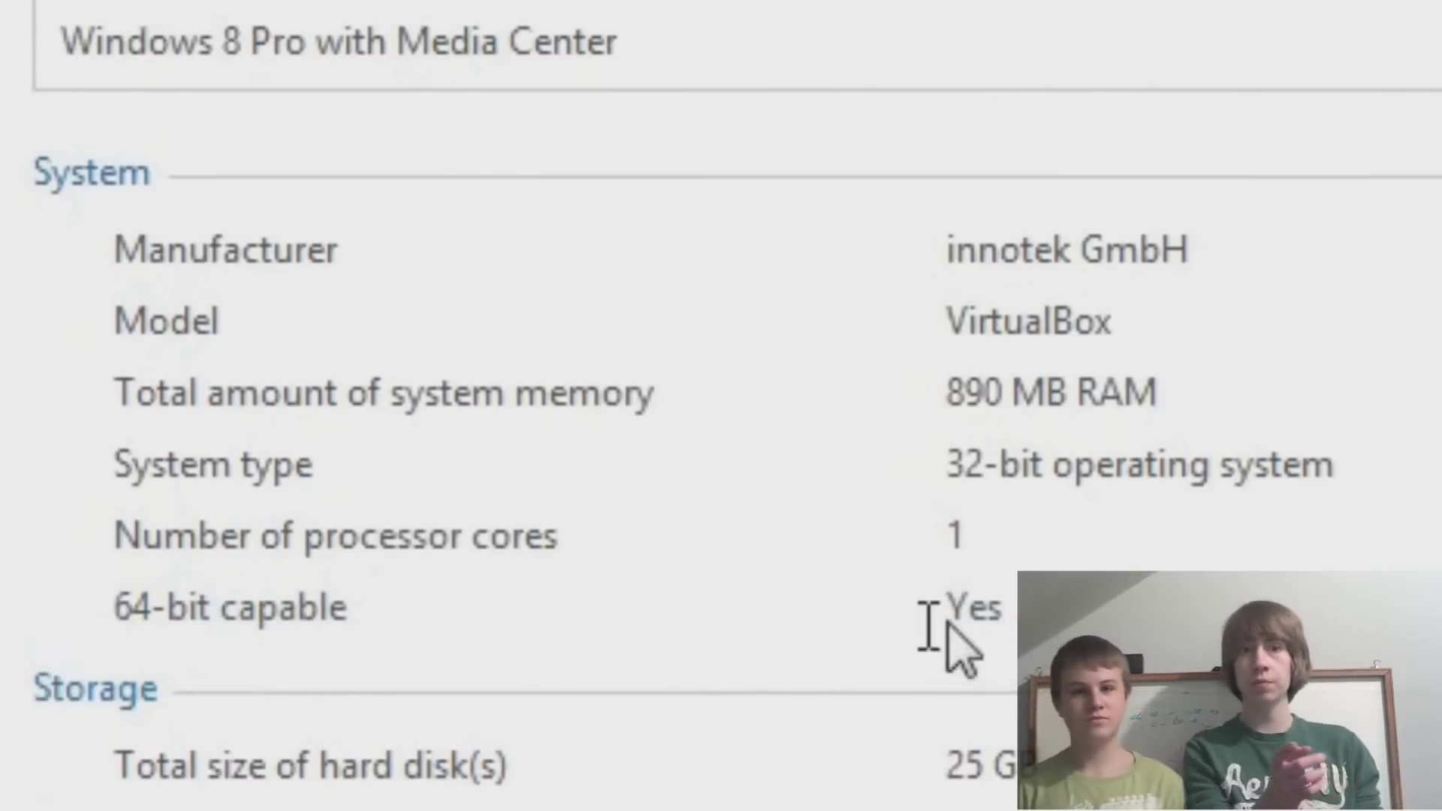
{"action": "left_click_drag", "start_coordinate": [1007, 621], "coordinate": [60, 34]}
{"action": "left_click_drag", "start_coordinate": [263, 649], "coordinate": [113, 644]}
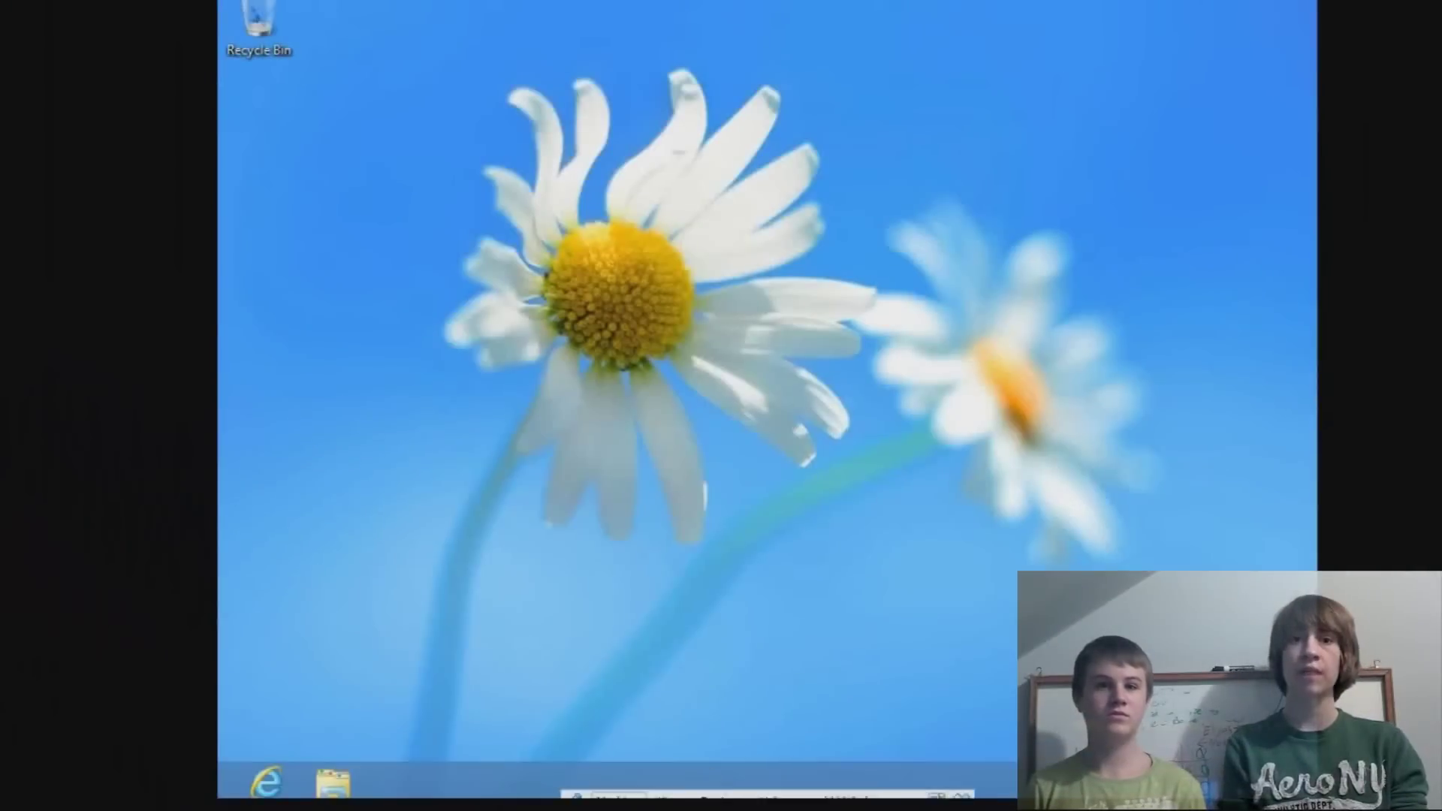
Reset the Windows 8 virtual machine from the VirtualBox Machine menu.
{"action": "left_click", "coordinate": [620, 800]}
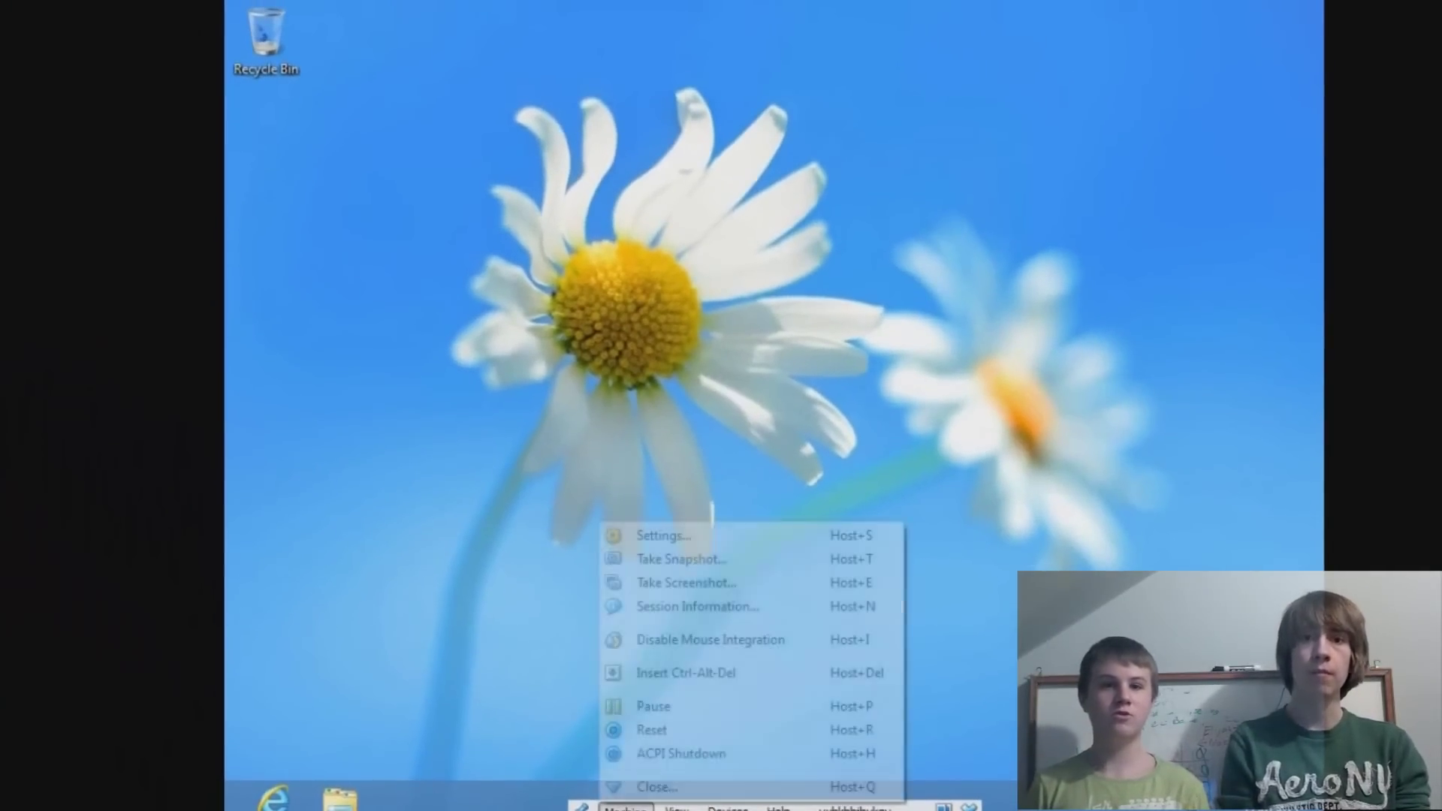
{"action": "left_click", "coordinate": [651, 726]}
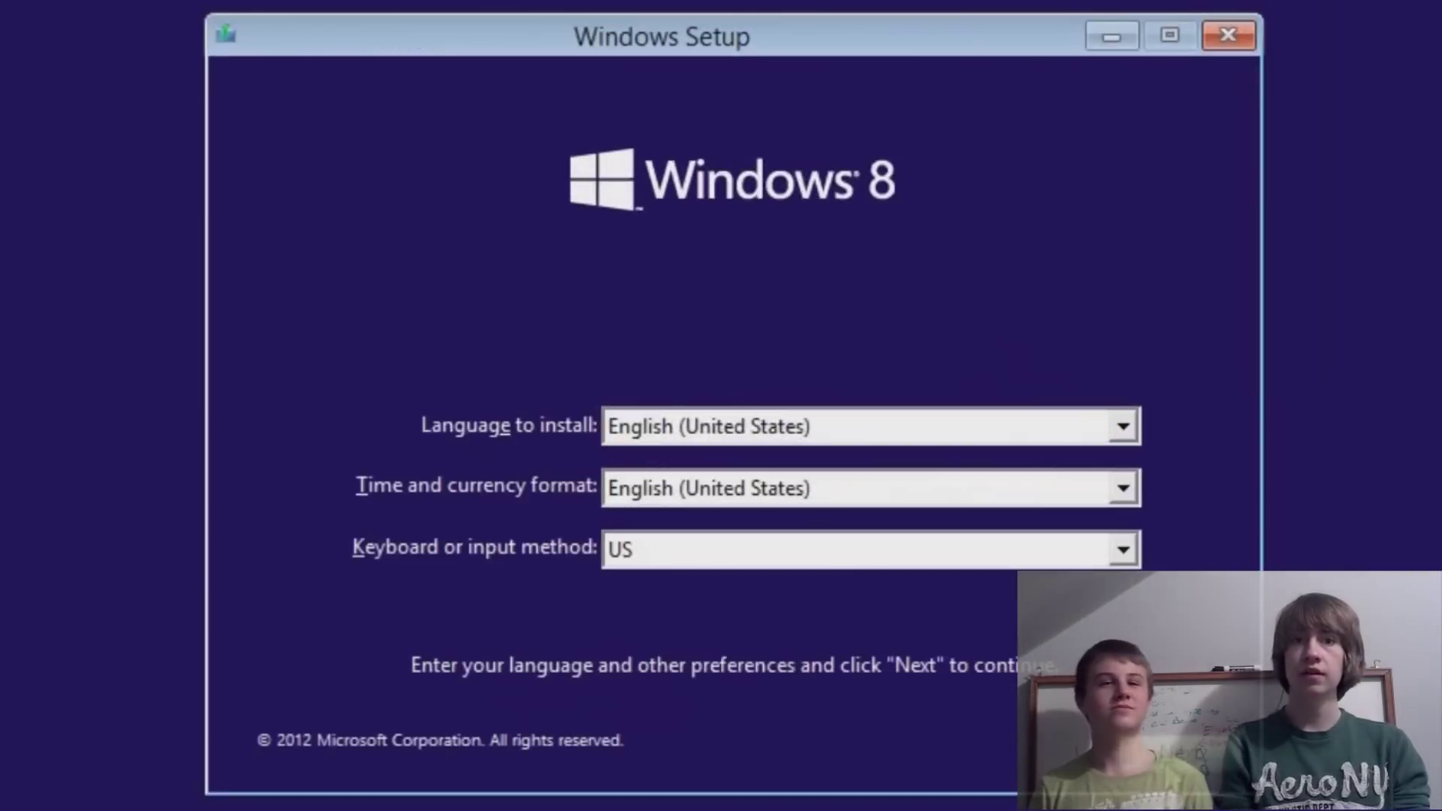
Keep English (United States) and the US keyboard, then start Install now.
{"action": "key", "text": "Return"}
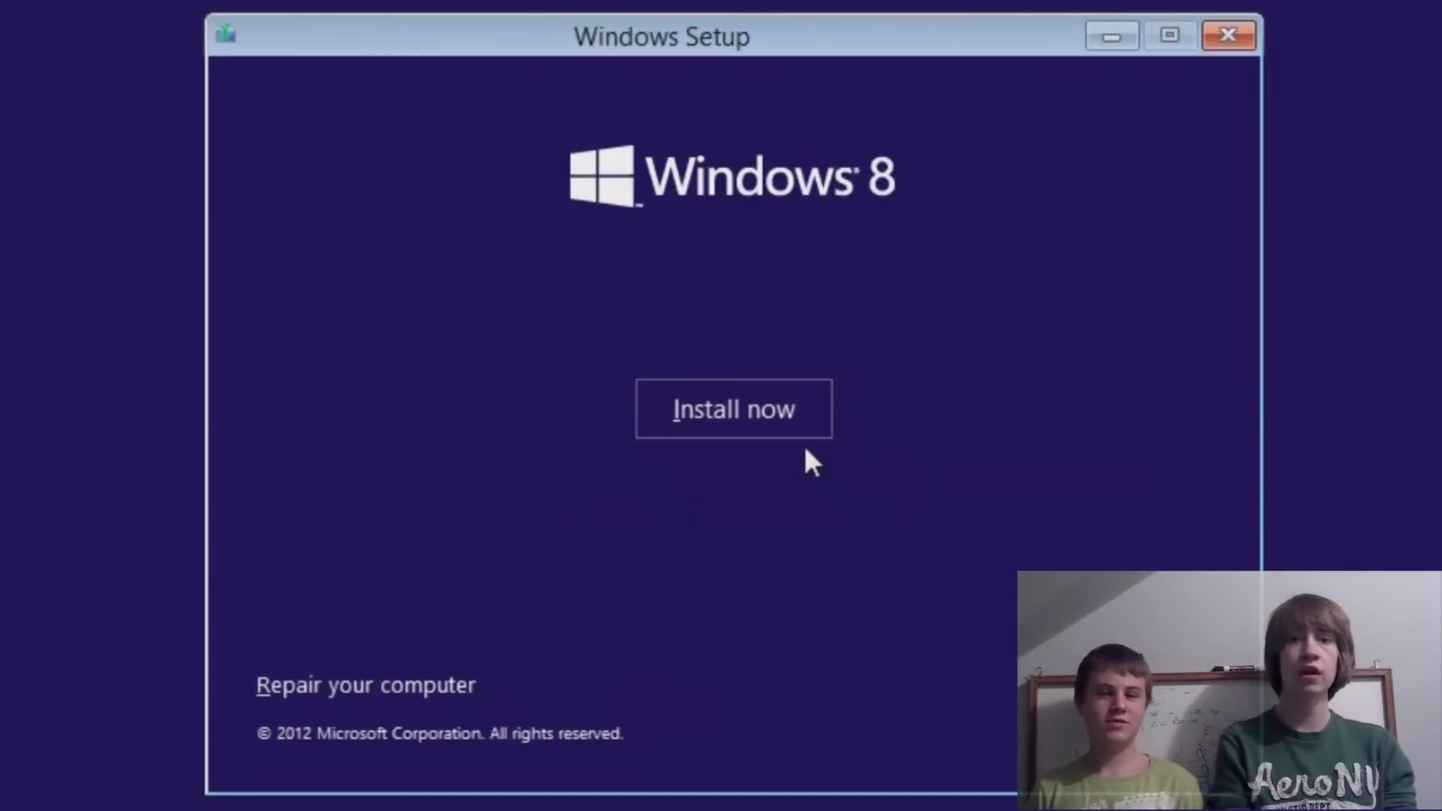
{"action": "left_click", "coordinate": [726, 411]}
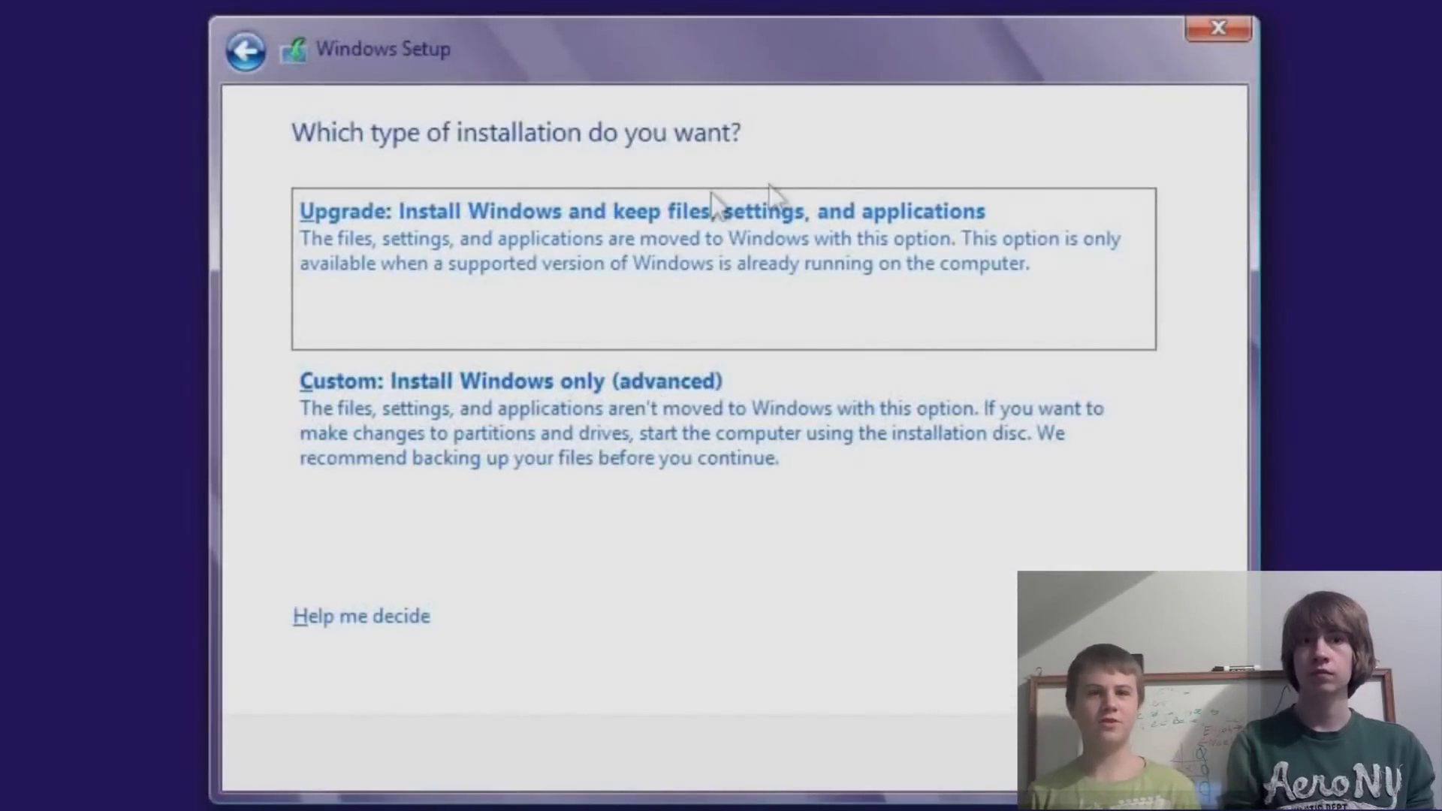
Run a Custom install onto Drive 0 Partition 2, accepting the Windows.old warning.
{"action": "left_click", "coordinate": [615, 427]}
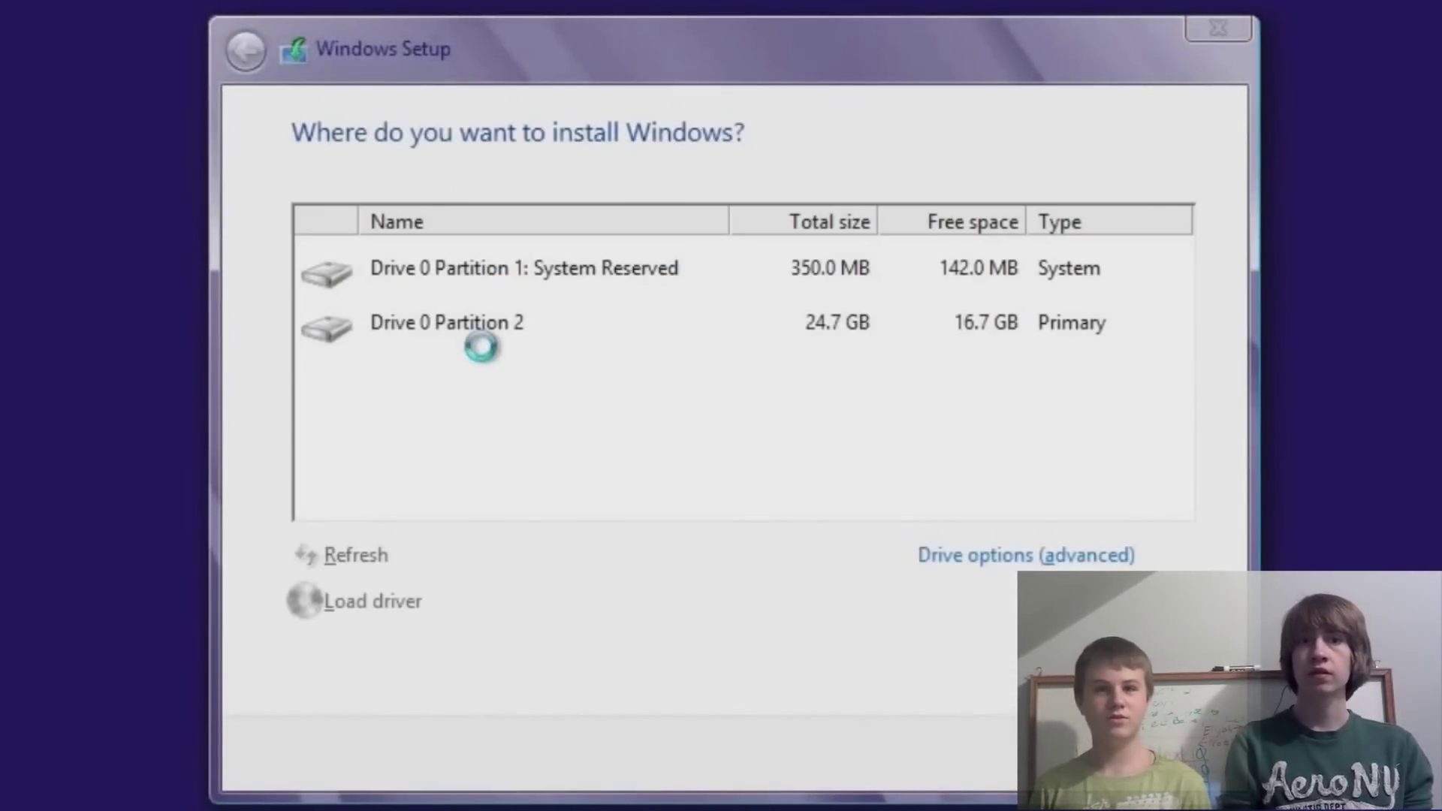
{"action": "left_click", "coordinate": [525, 321]}
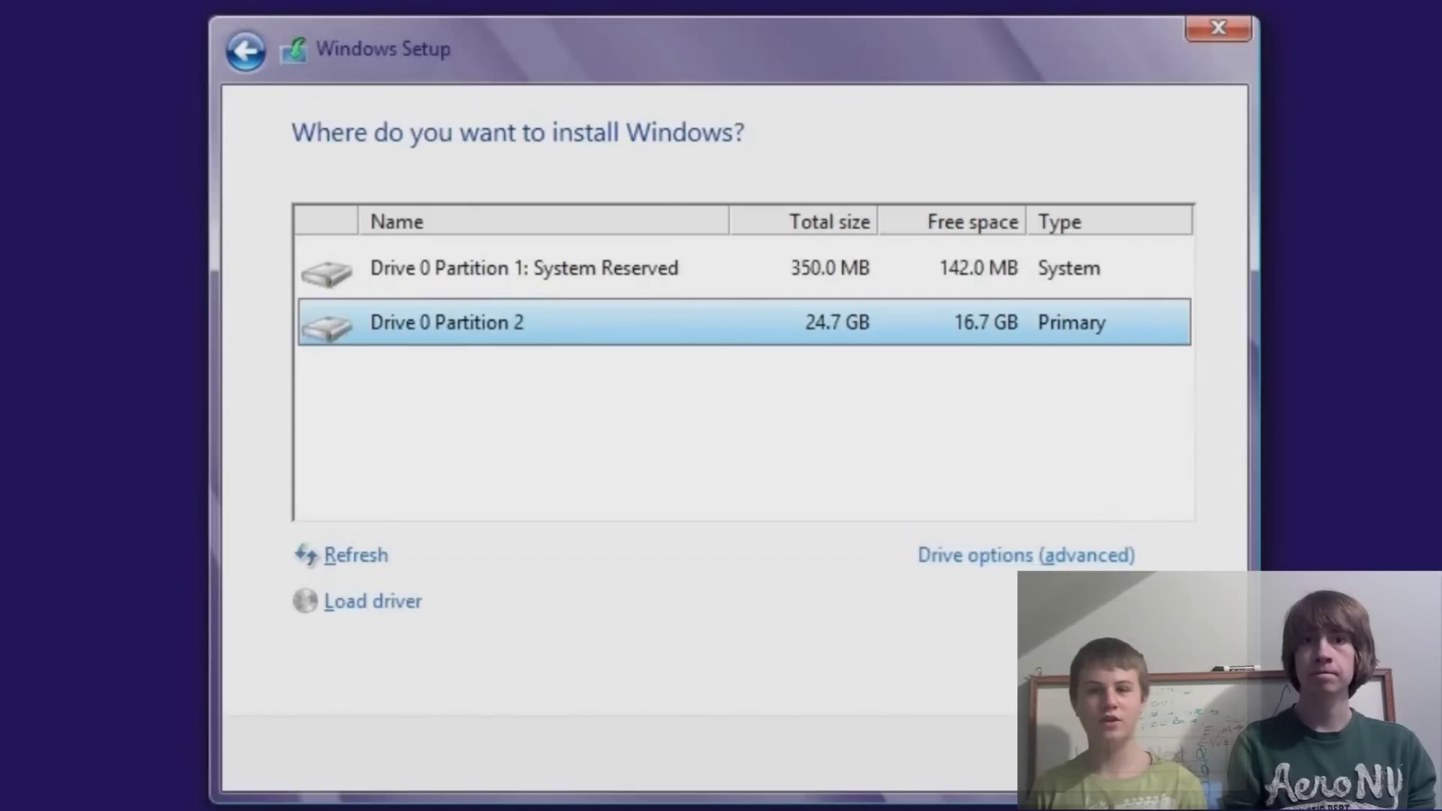
{"action": "left_click", "coordinate": [1175, 755]}
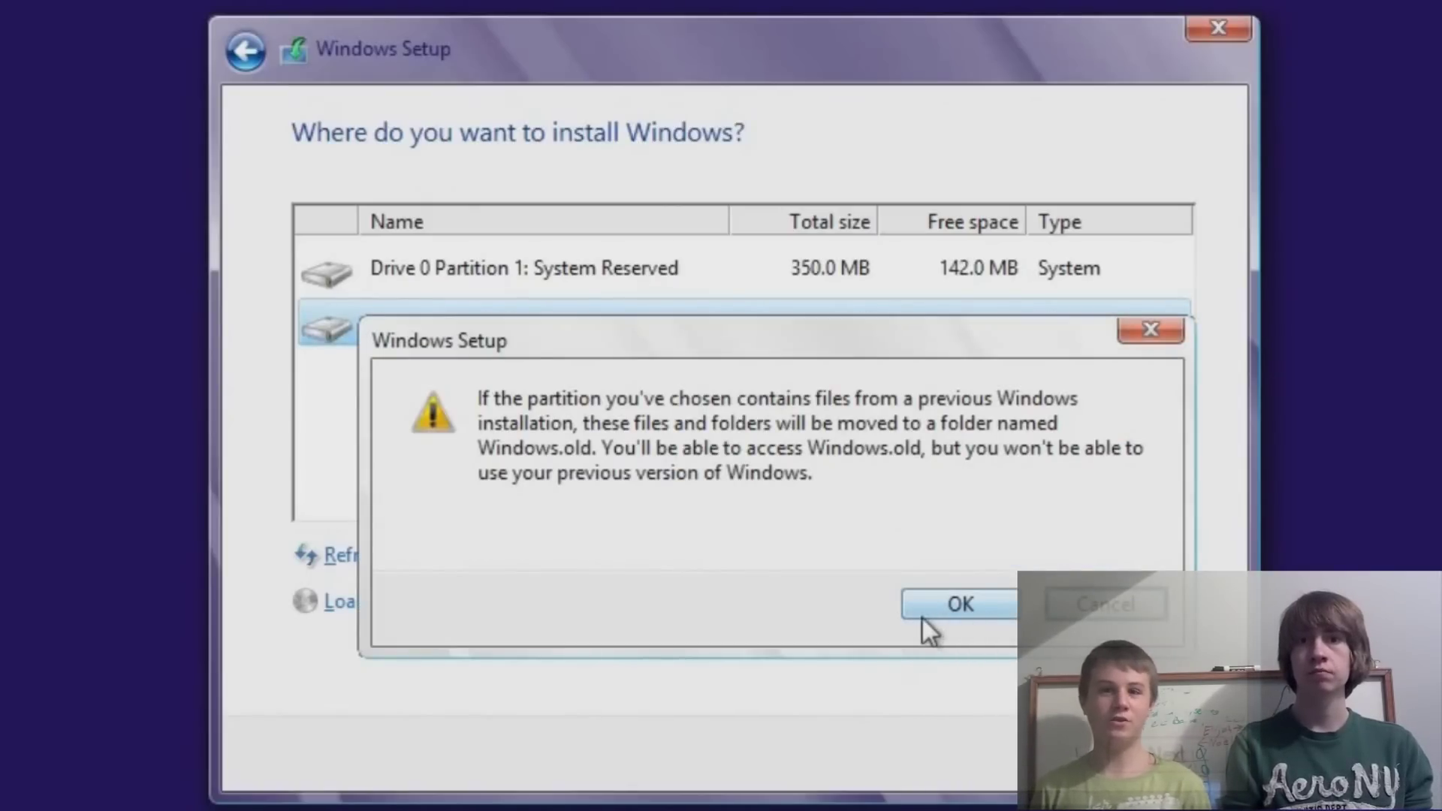
{"action": "left_click", "coordinate": [961, 604]}
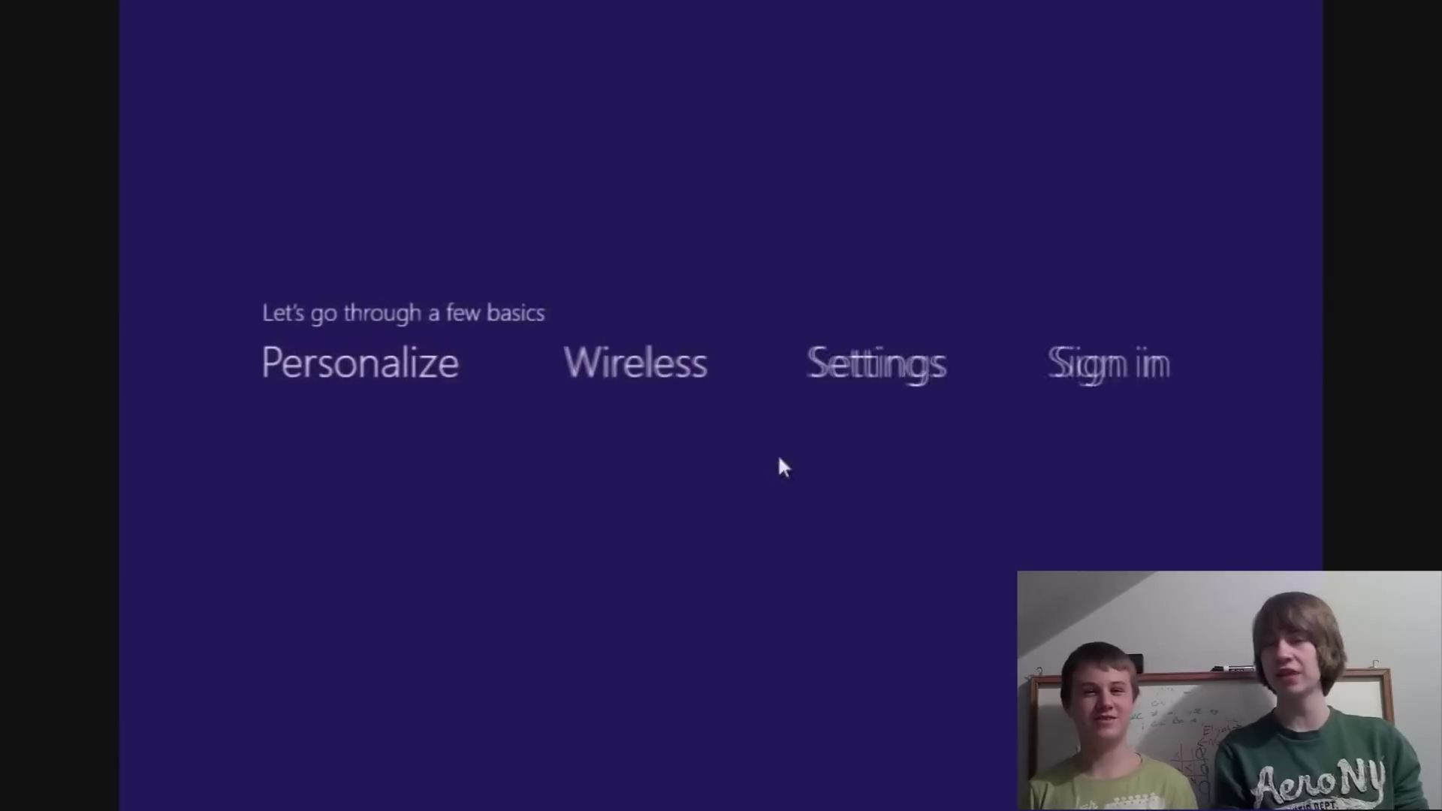
Name the PC 'youtube' and submit the Microsoft account e-mail address.
{"action": "type", "text": "yout"}
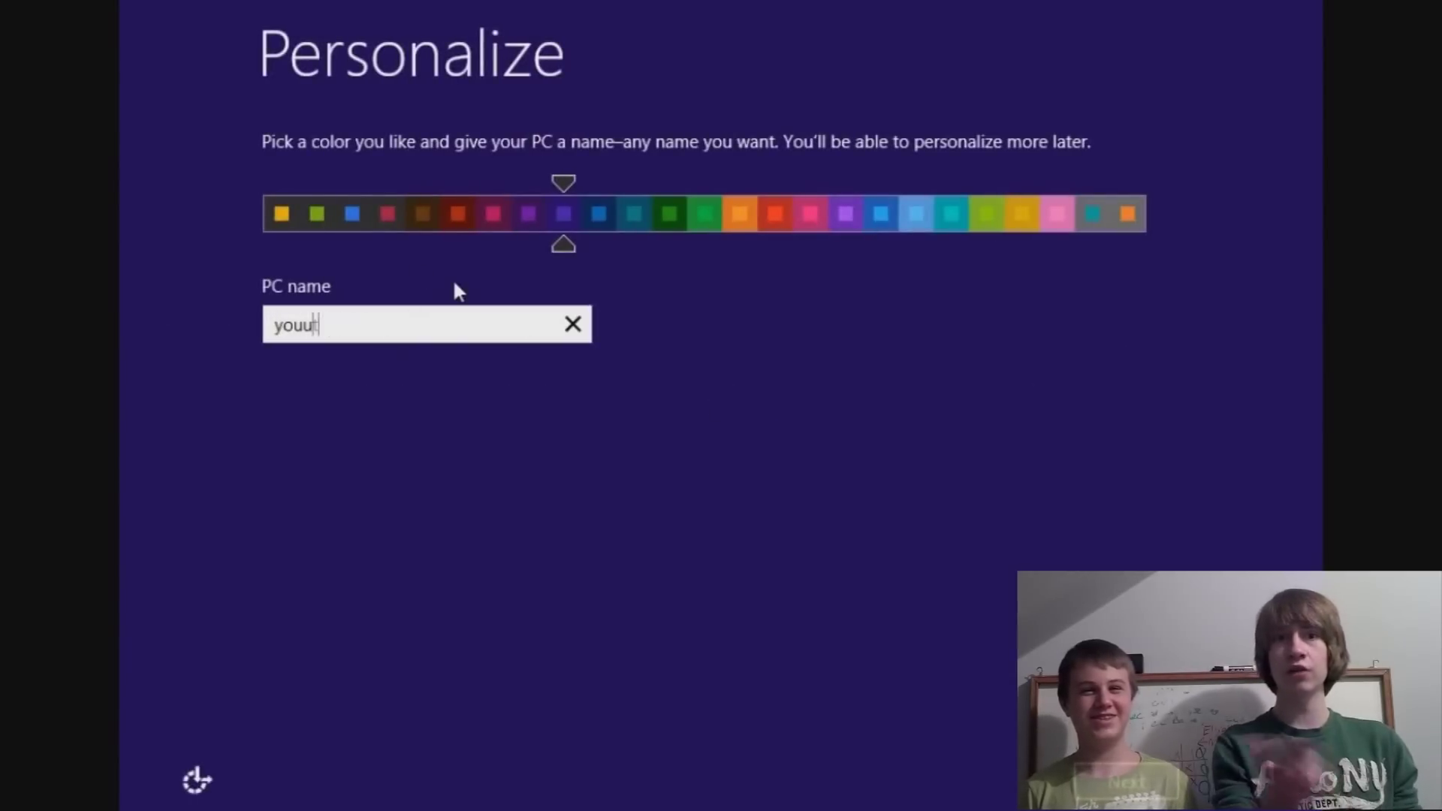
{"action": "type", "text": "ube"}
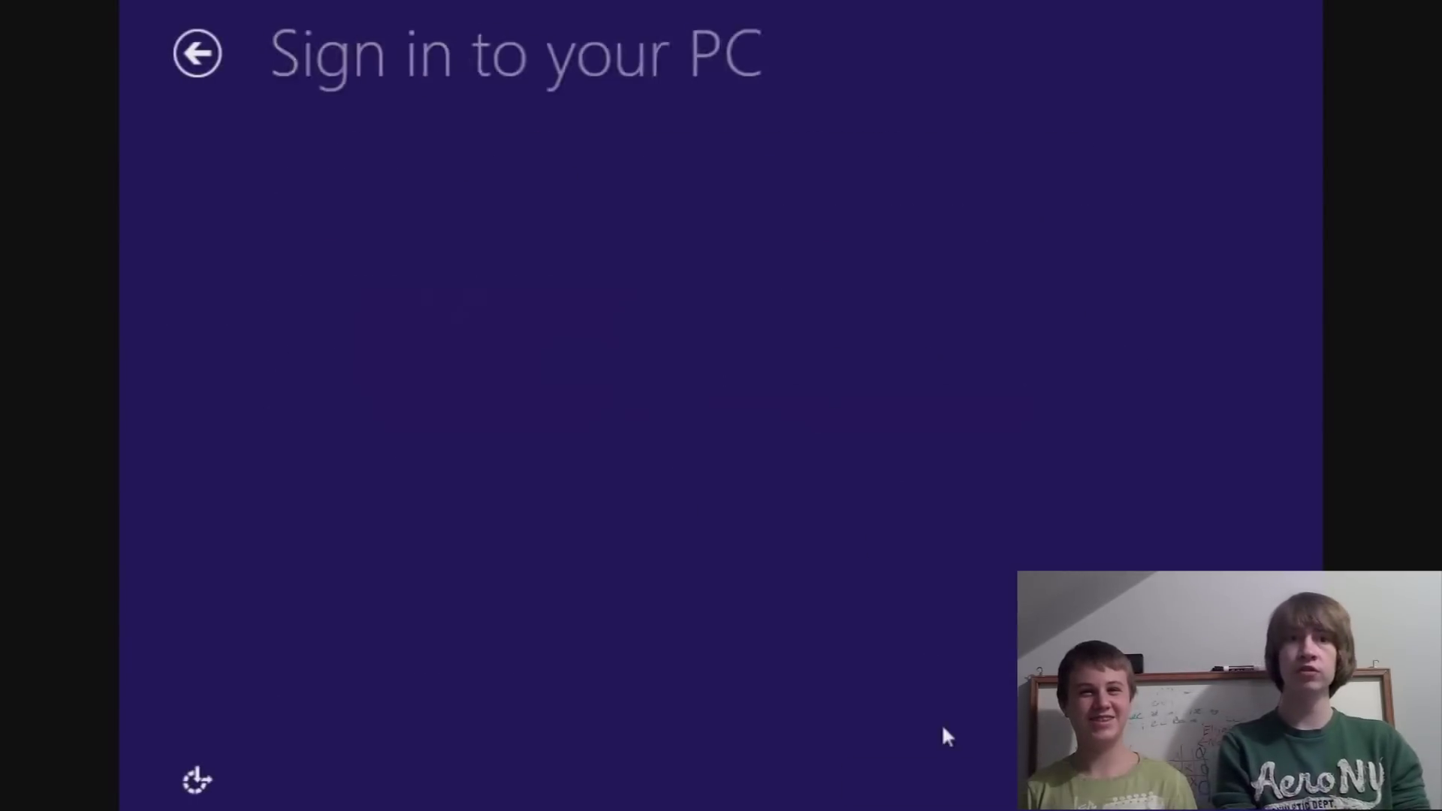
{"action": "key", "text": "Return"}
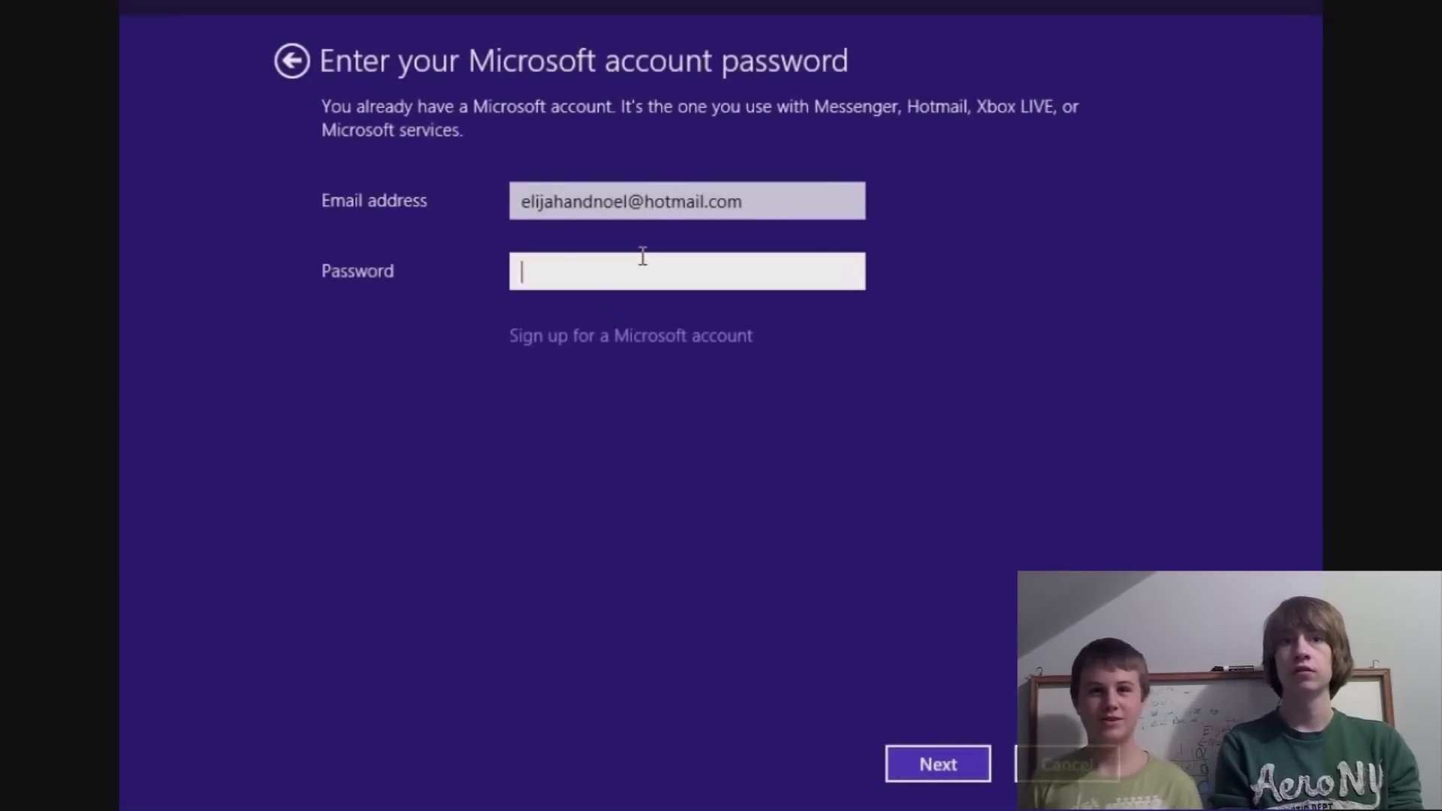
Enter the account password and accept the prefilled security info.
{"action": "type", "text": "•••••••••••"}
{"action": "key", "text": "Return"}
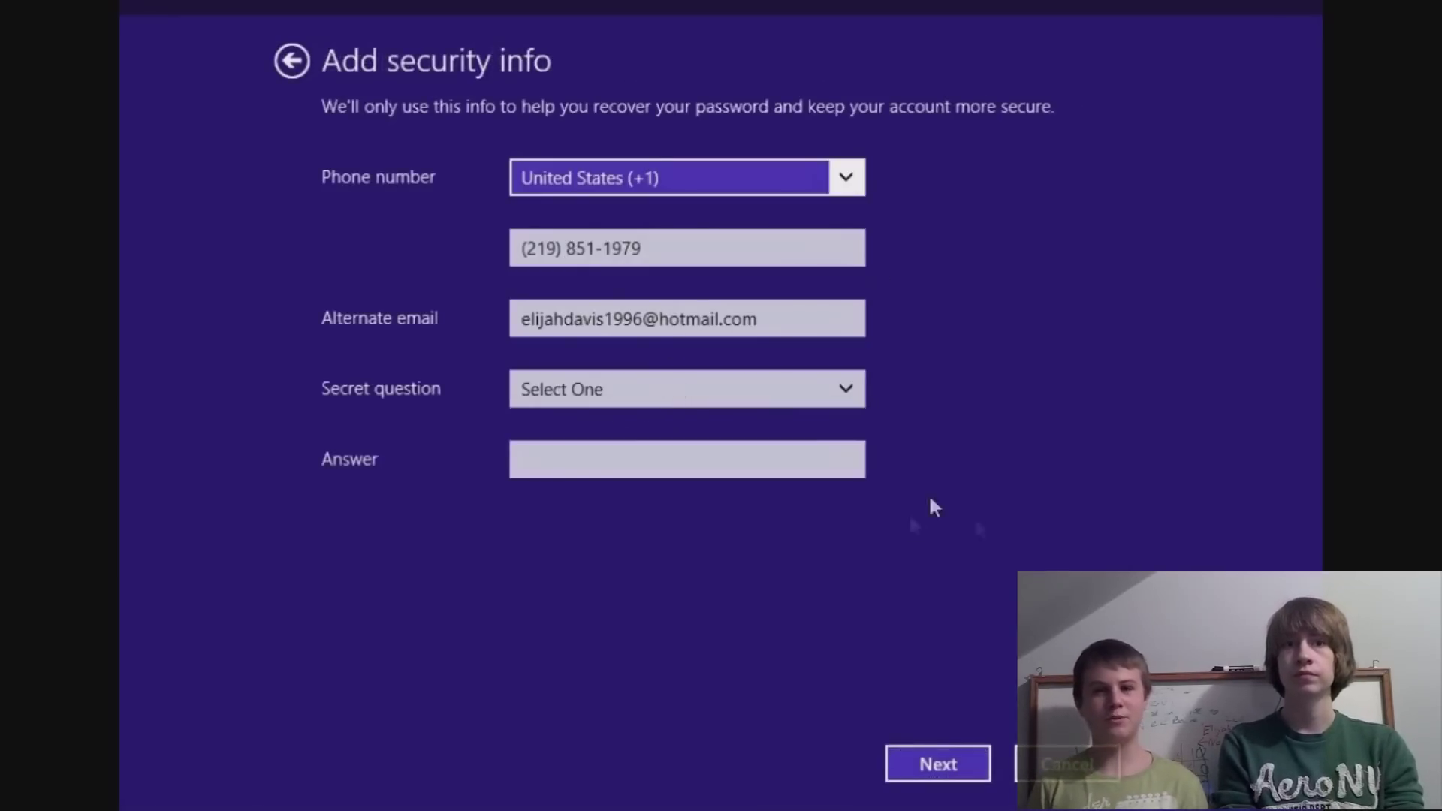
{"action": "left_click", "coordinate": [928, 760]}
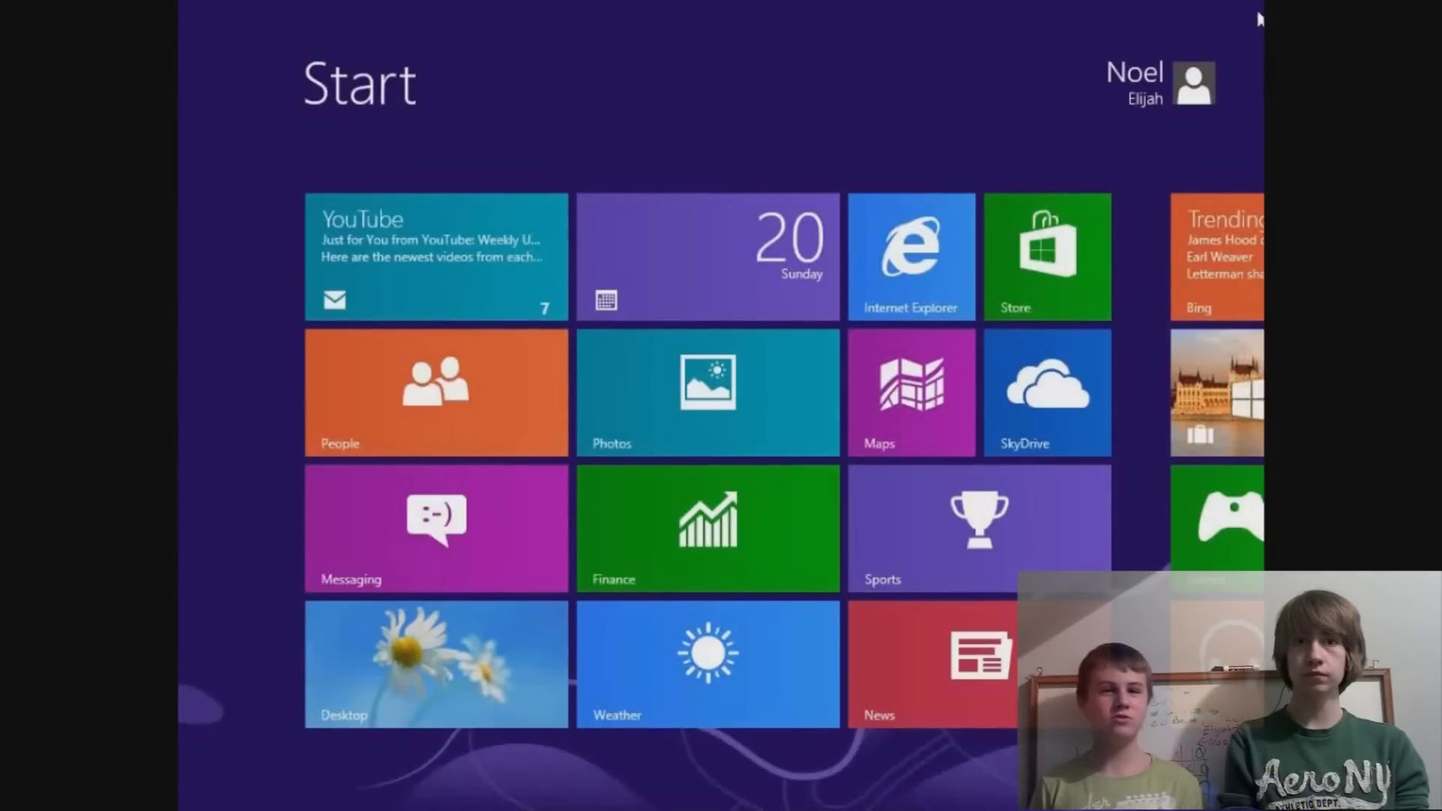
Go to the desktop and open File Explorer on Libraries from the taskbar.
{"action": "mouse_move", "coordinate": [1281, 56]}
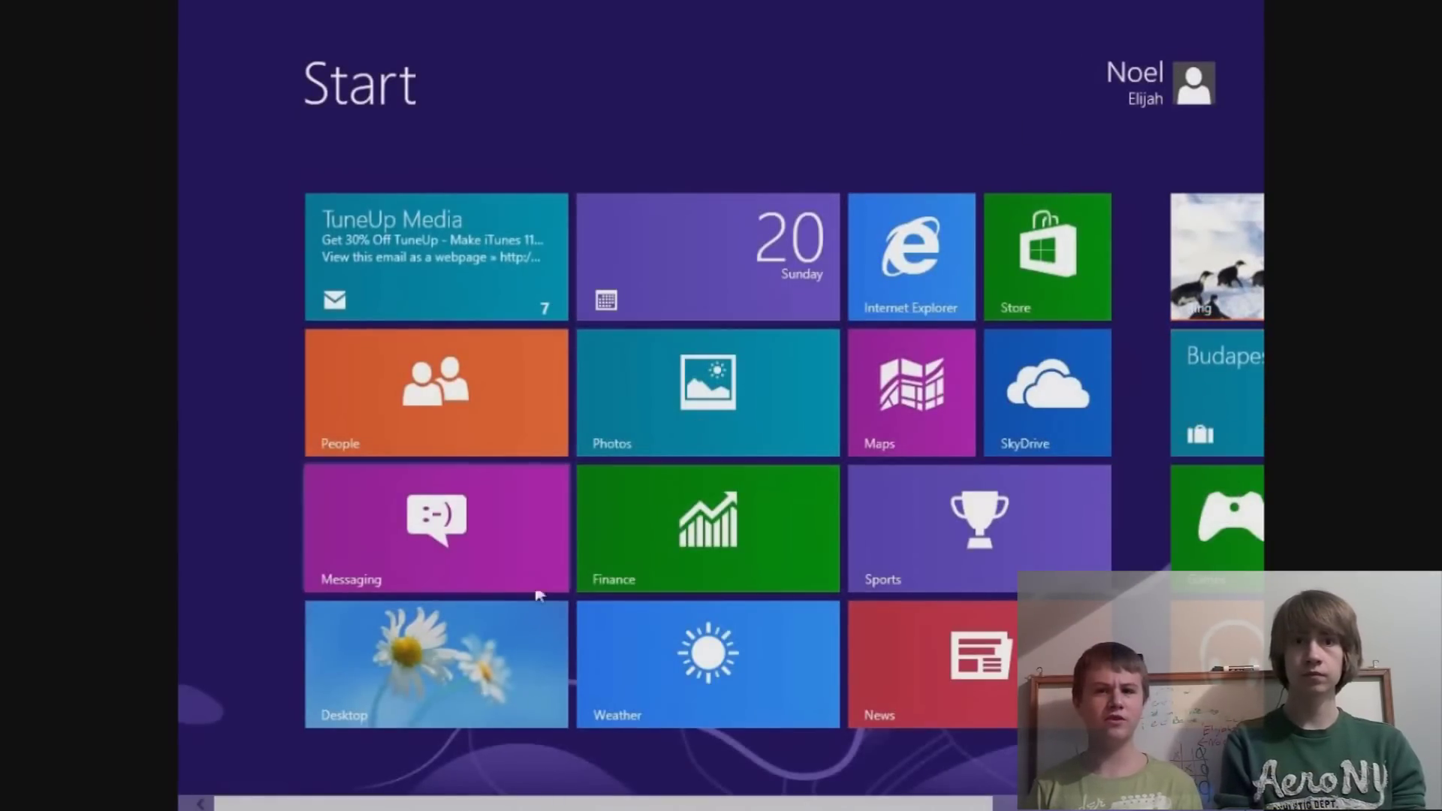
{"action": "left_click", "coordinate": [489, 651]}
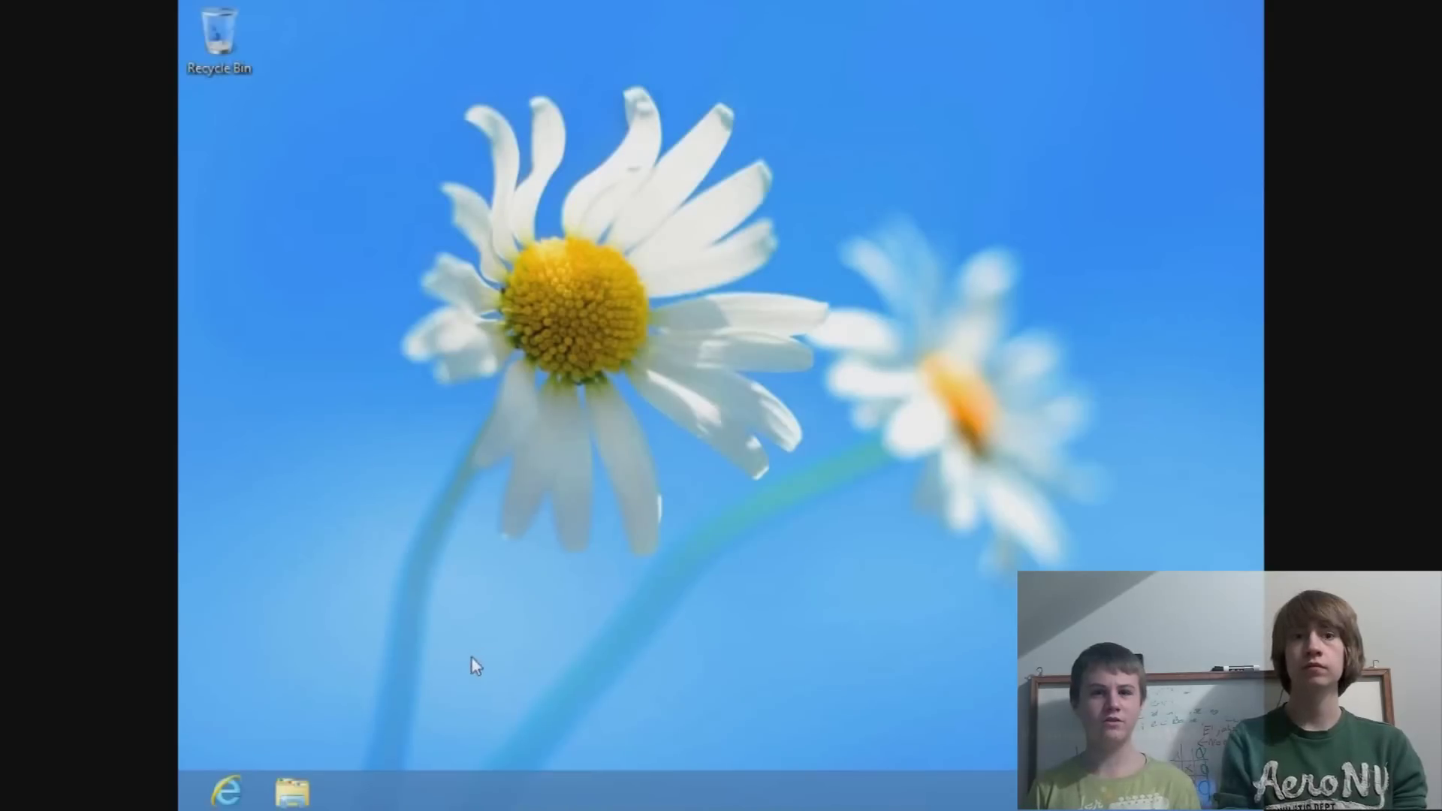
{"action": "left_click", "coordinate": [290, 794]}
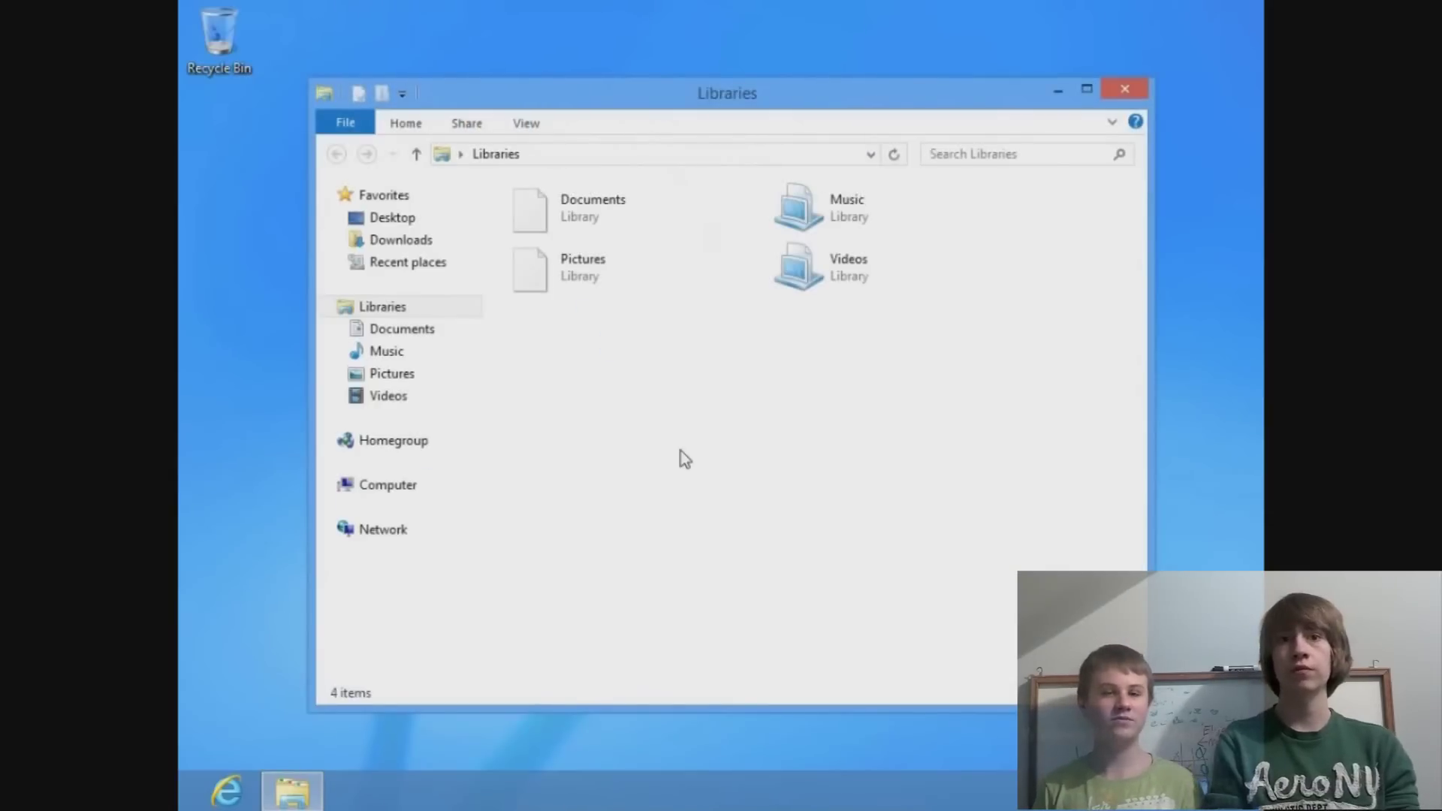
Open Computer's Properties from the navigation pane to view System info, then close Libraries.
{"action": "right_click", "coordinate": [683, 449]}
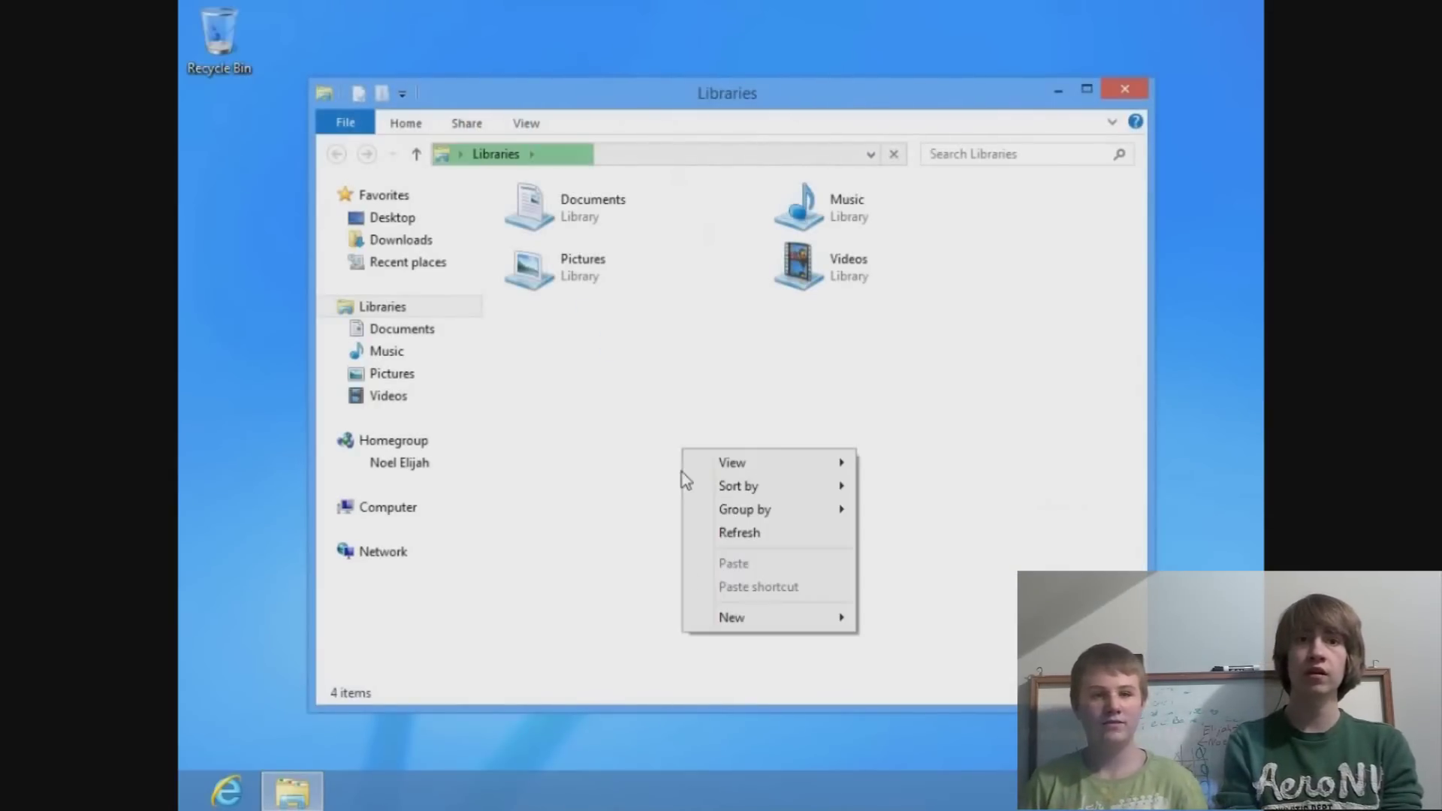
{"action": "right_click", "coordinate": [613, 579]}
{"action": "left_click", "coordinate": [377, 519]}
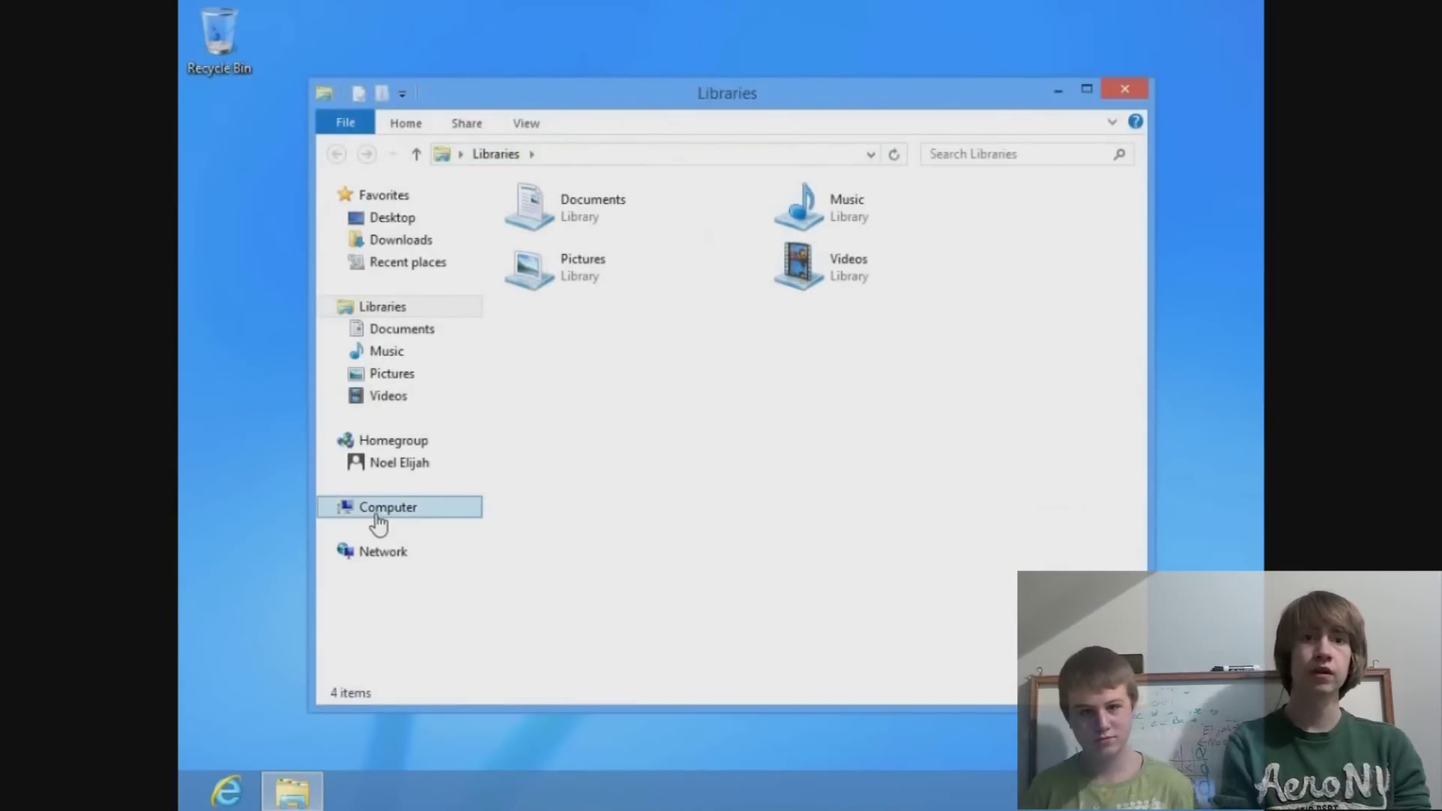
{"action": "right_click", "coordinate": [376, 520]}
{"action": "left_click", "coordinate": [443, 499]}
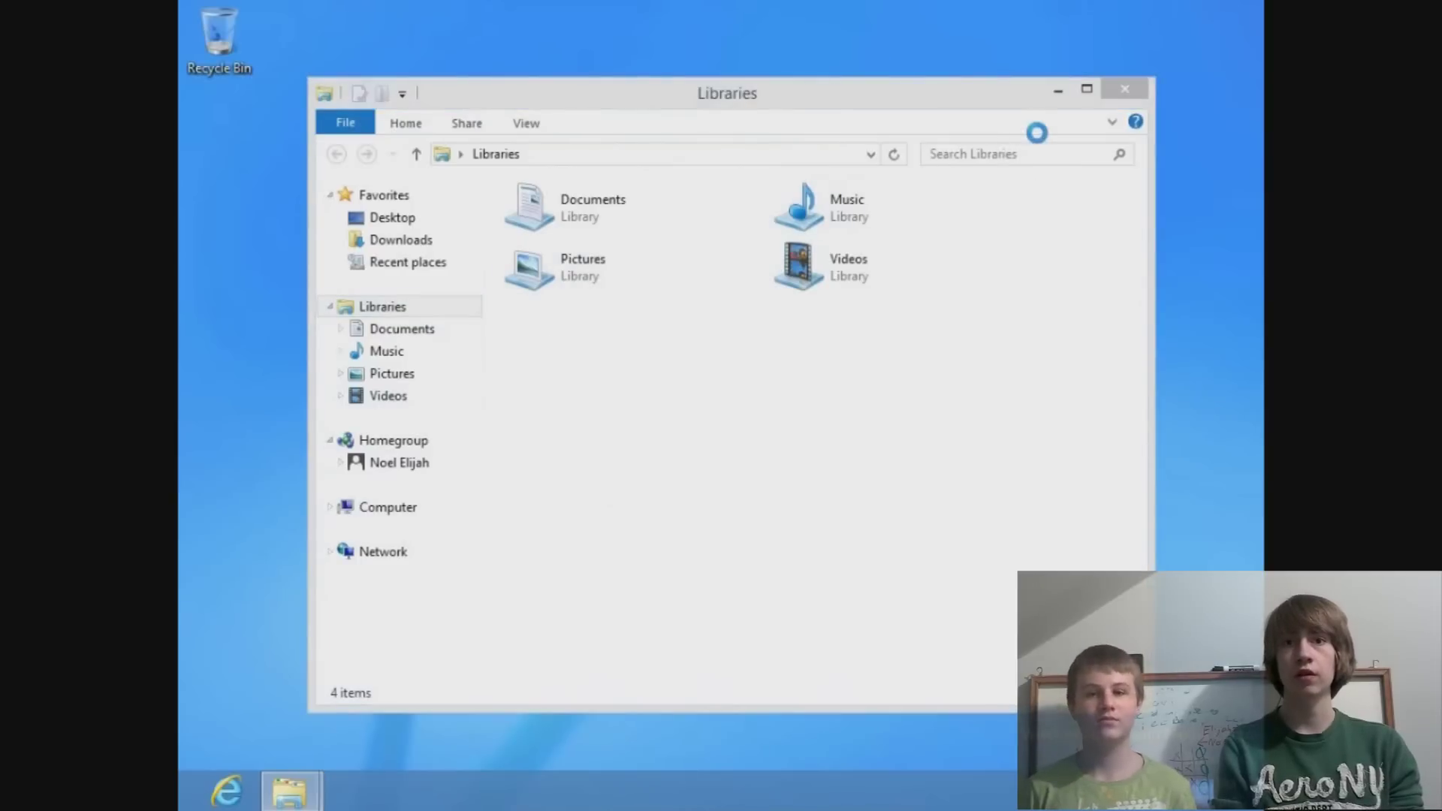
{"action": "left_click", "coordinate": [1137, 87]}
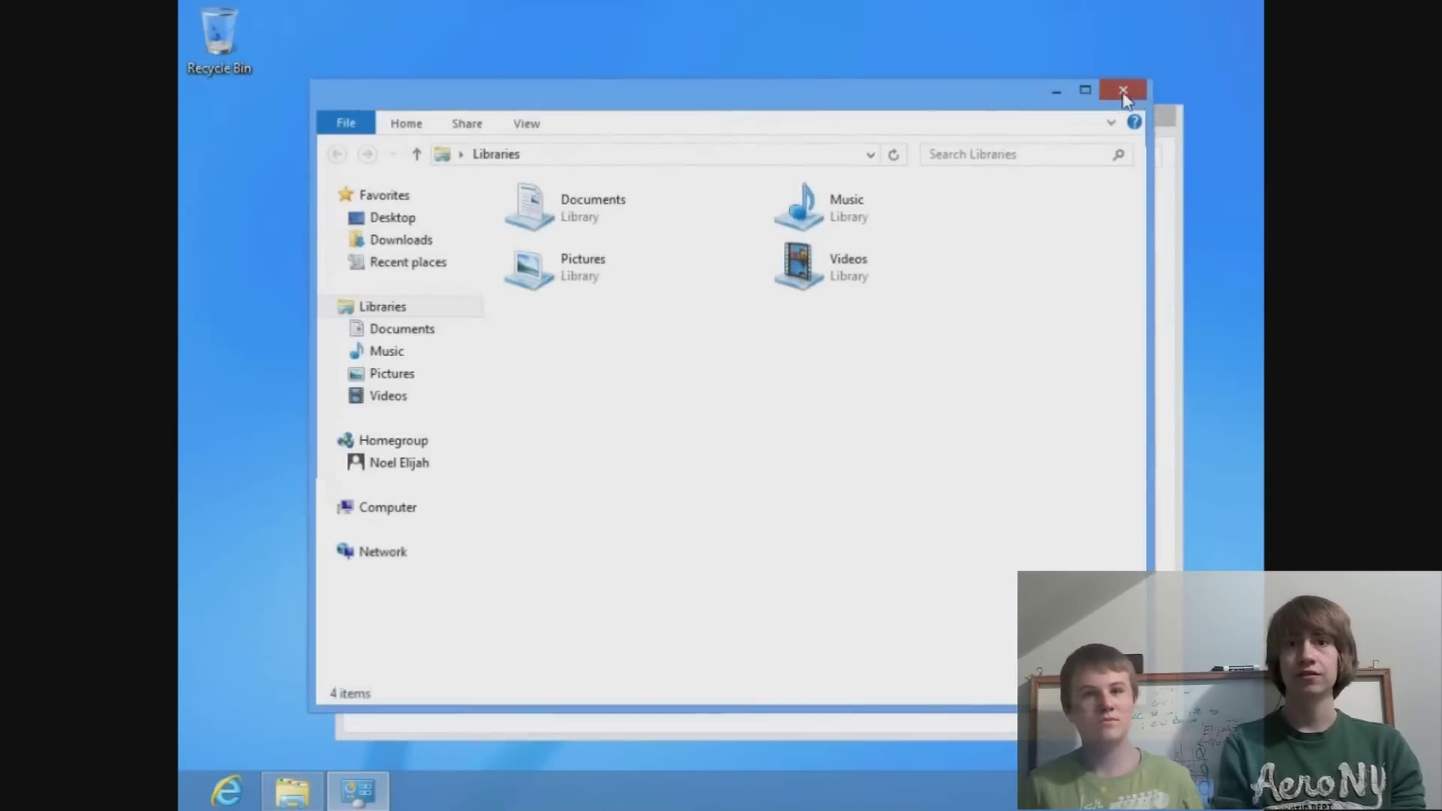